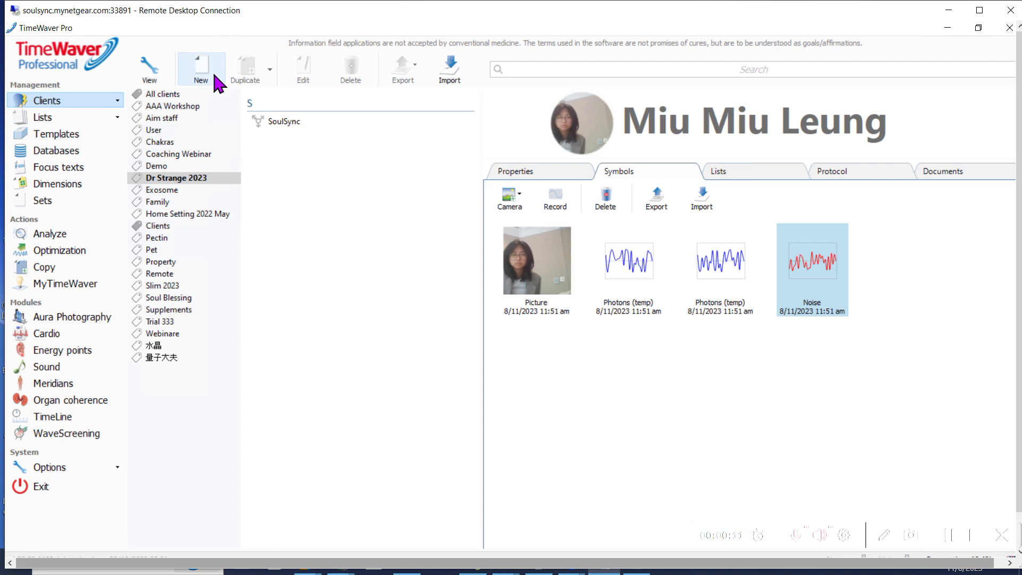
Create a new female client record with the client's forename and surname
left_click(214, 75)
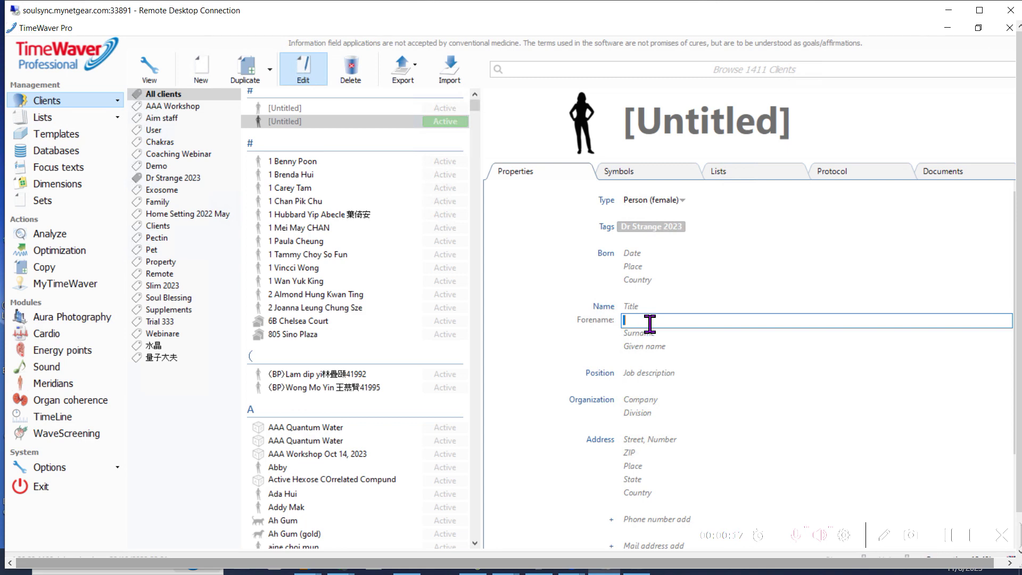
key("Tab")
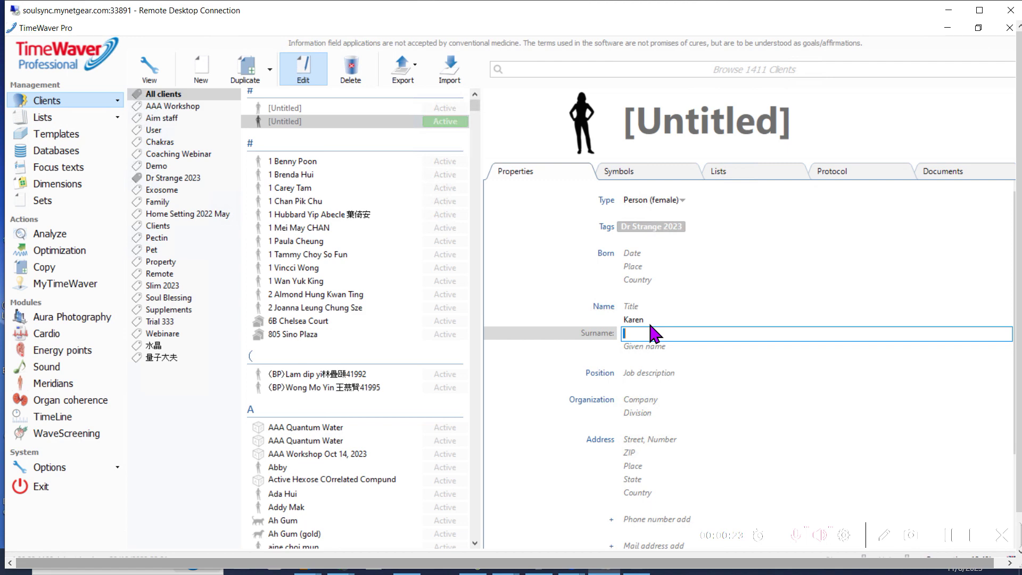
Set the birth country to Macau and birth date to 22/2/1975, then show her symbols
left_click(639, 280)
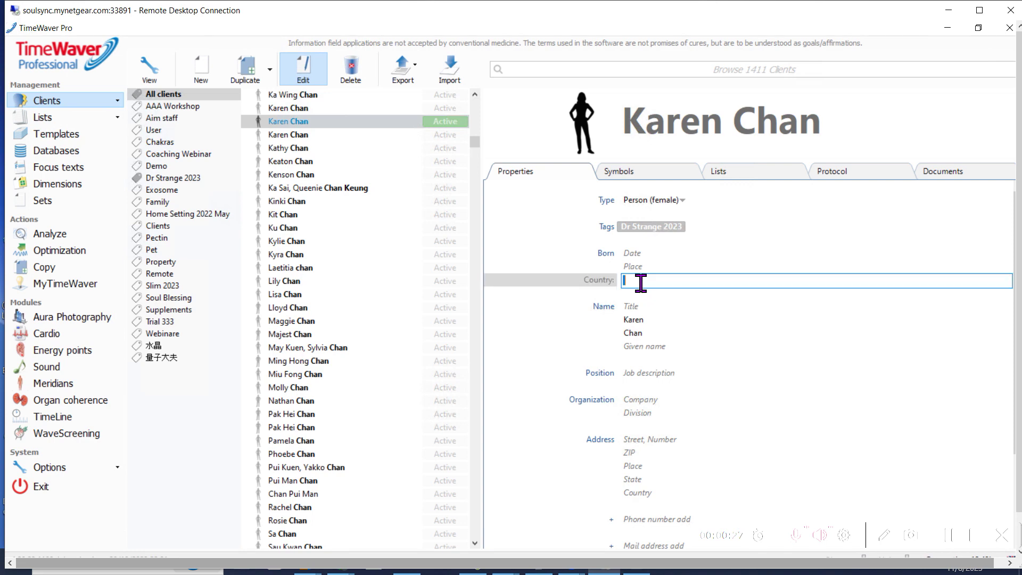
type("Macu")
key("Return")
left_click(637, 255)
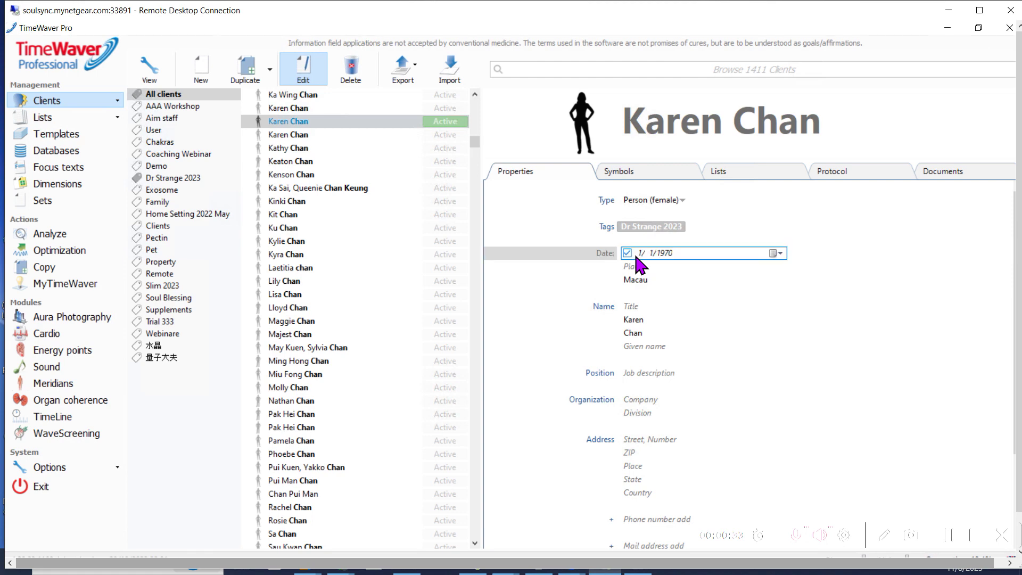
left_click(642, 254)
key("Right")
type("2/1975")
left_click(646, 177)
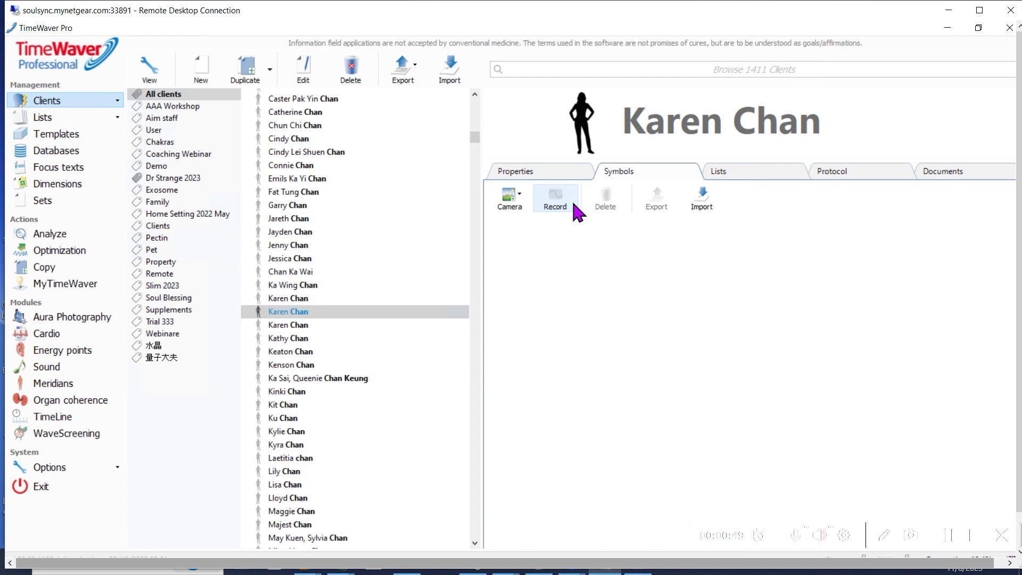
Start the Integrated Webcam preview with a 480 x 480 capture resolution
left_click(520, 202)
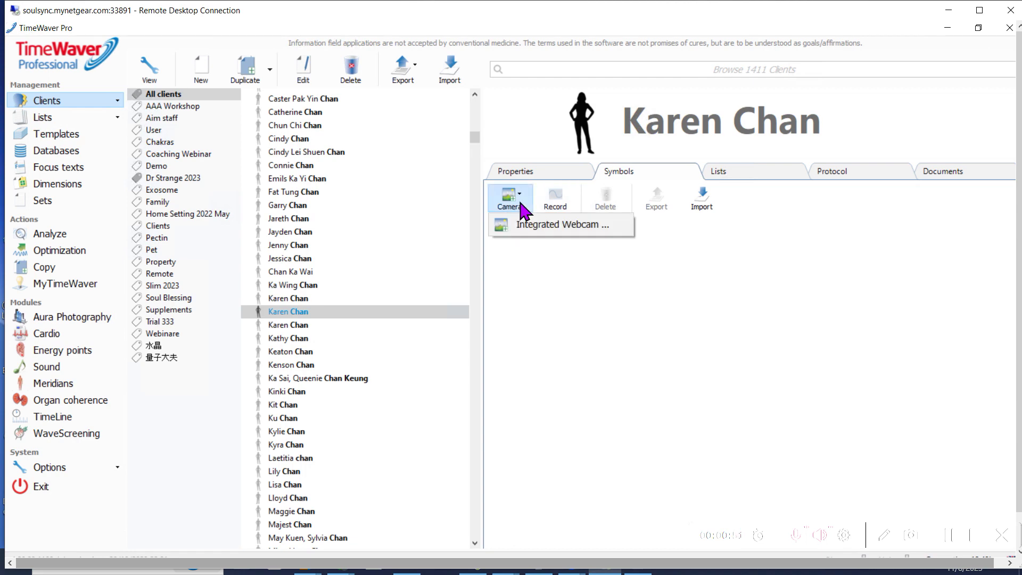
left_click(542, 226)
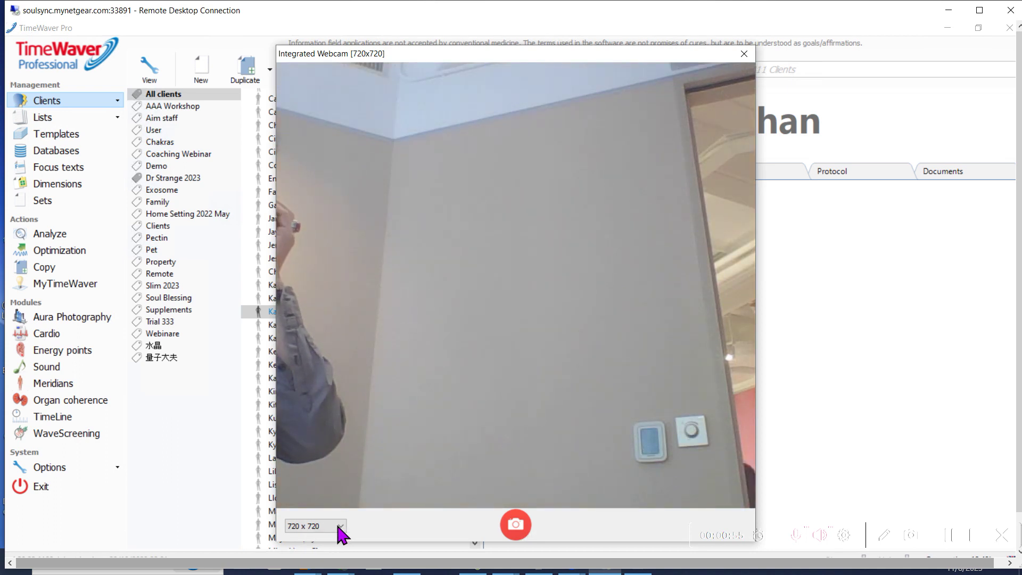
left_click(339, 526)
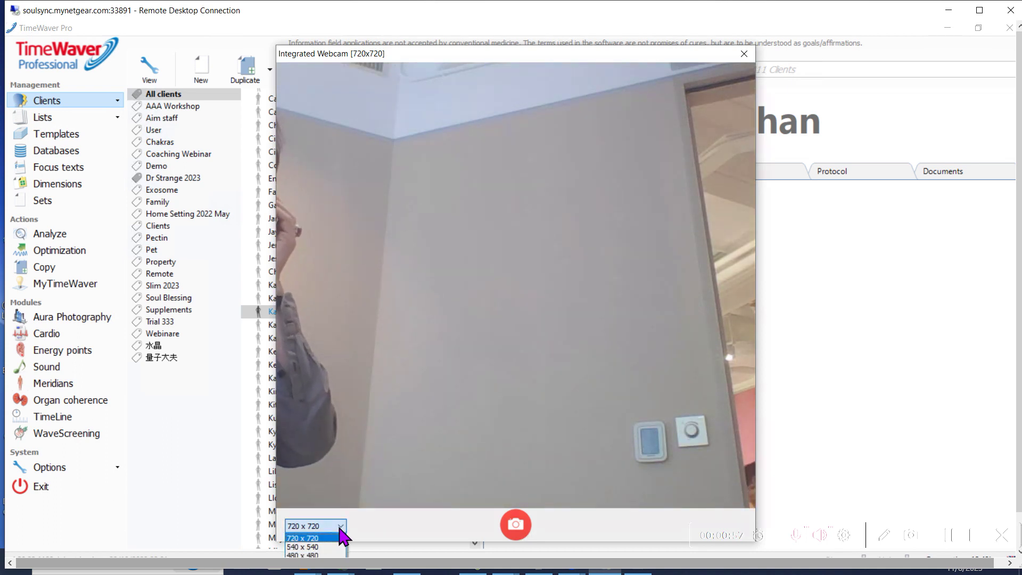
left_click(324, 555)
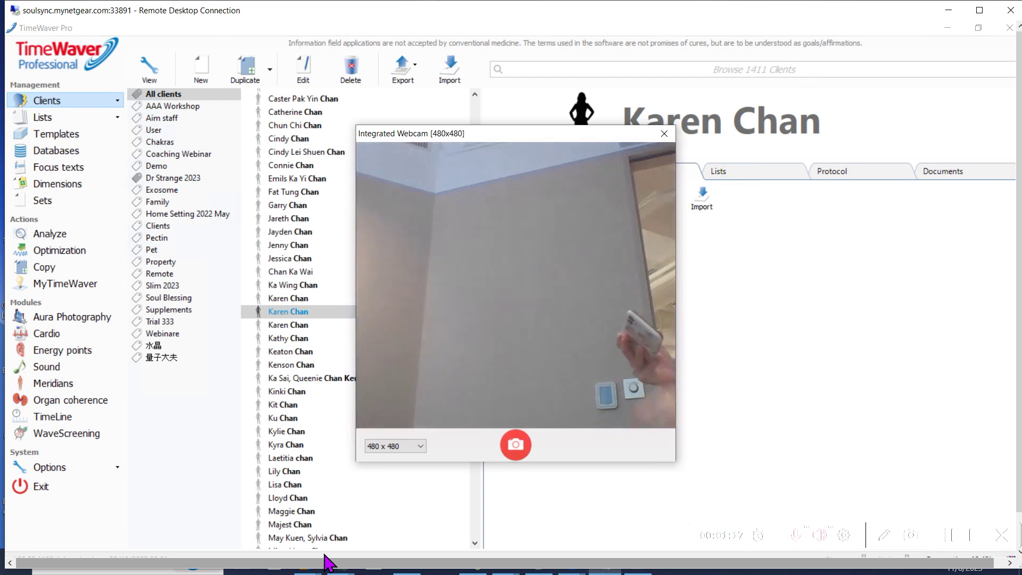
left_click(420, 446)
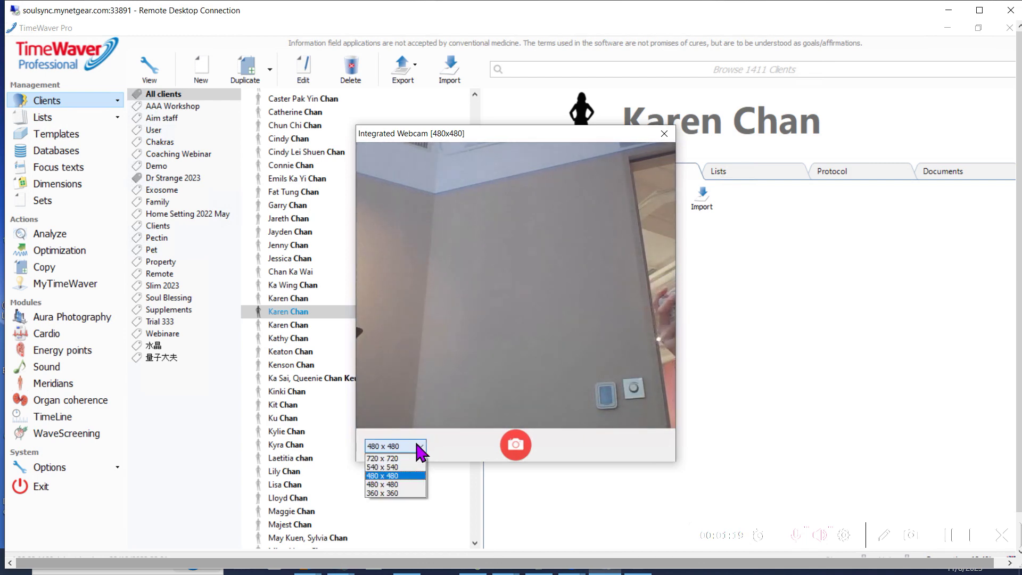
Capture a 360 x 360 webcam photo as the client's Picture symbol and avatar
left_click(407, 494)
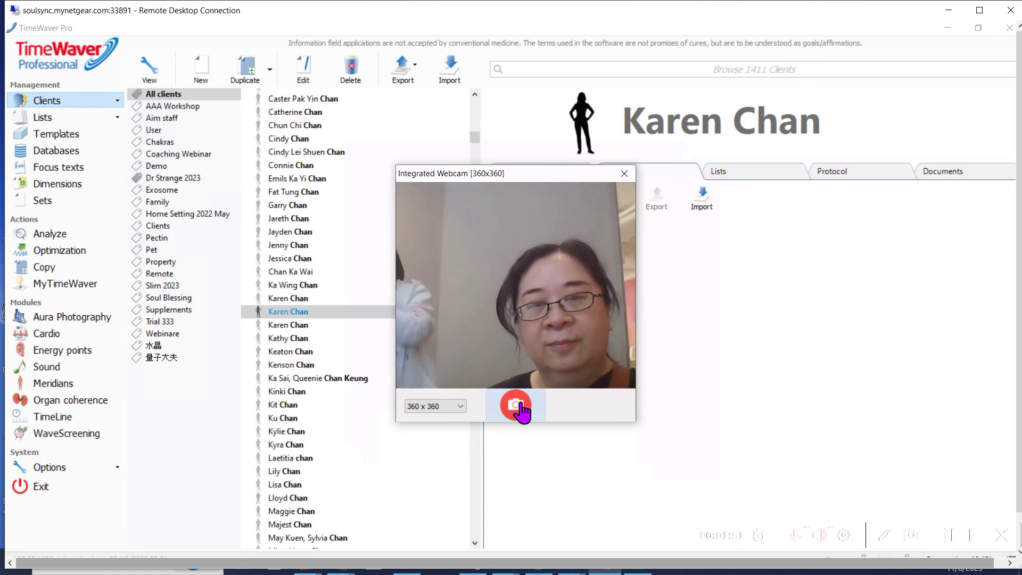
left_click(519, 408)
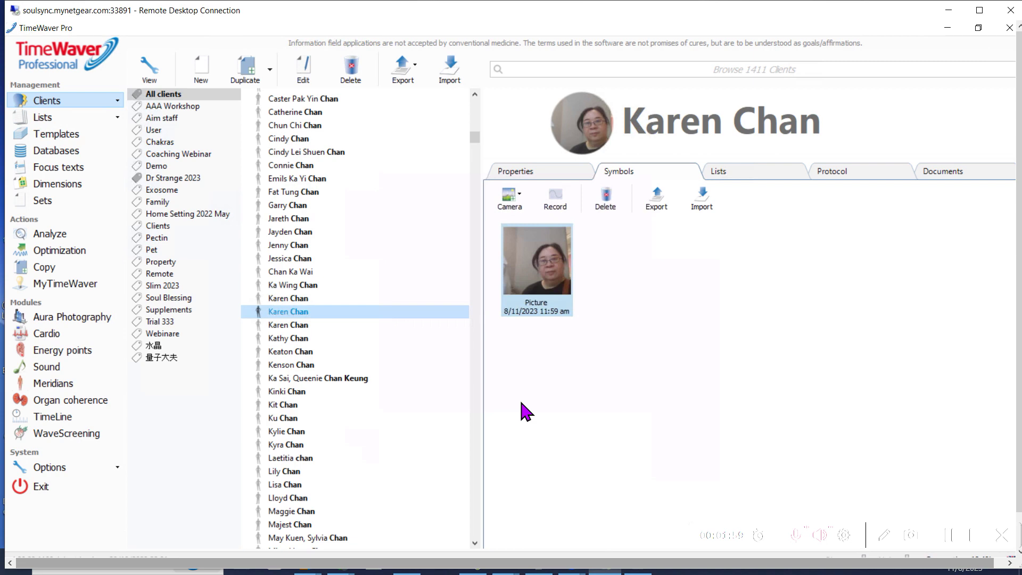
Record a Consciousness photon vibration and an Energy field noise vibration for the client
left_click(559, 205)
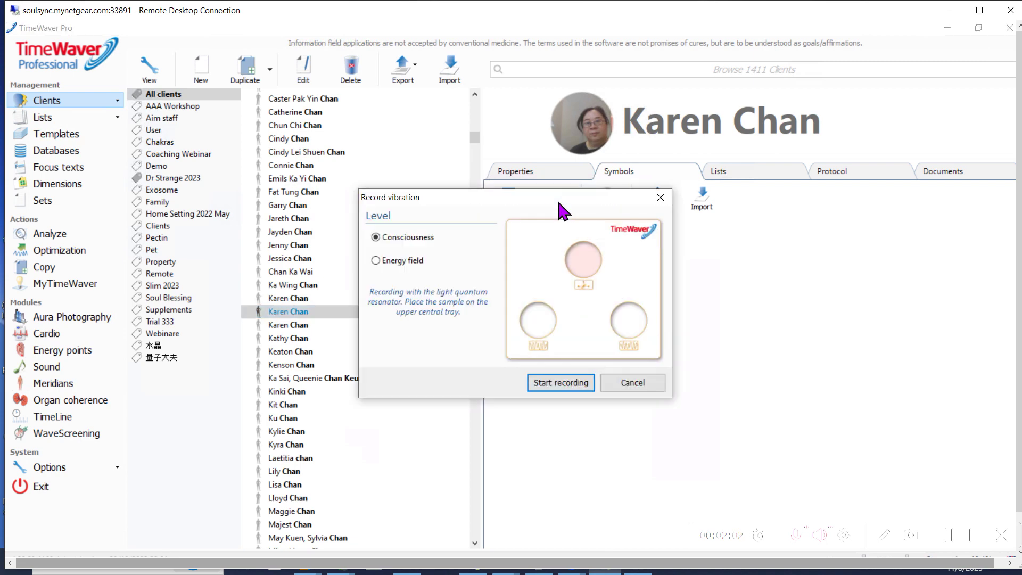
left_click(543, 378)
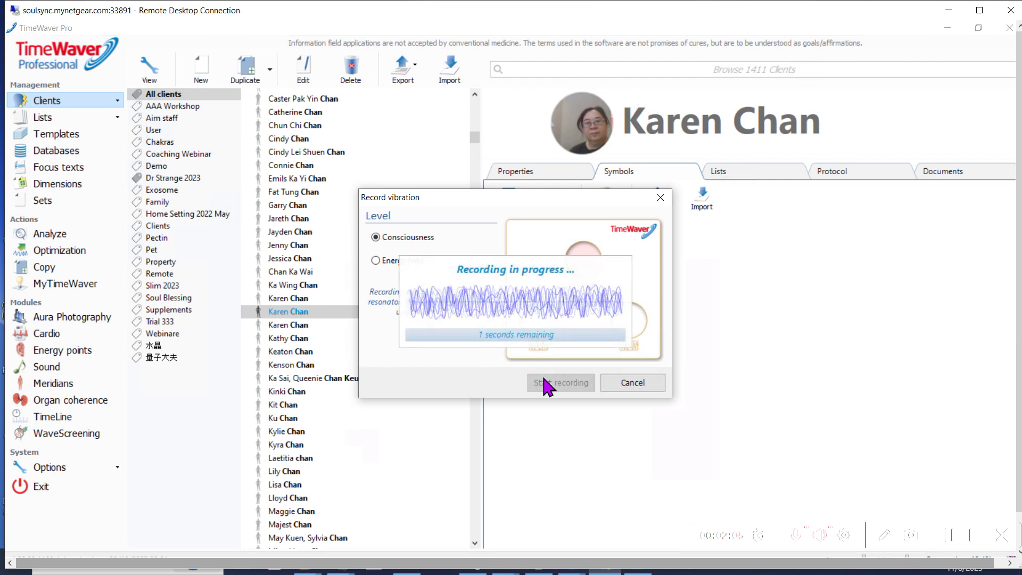
left_click(554, 202)
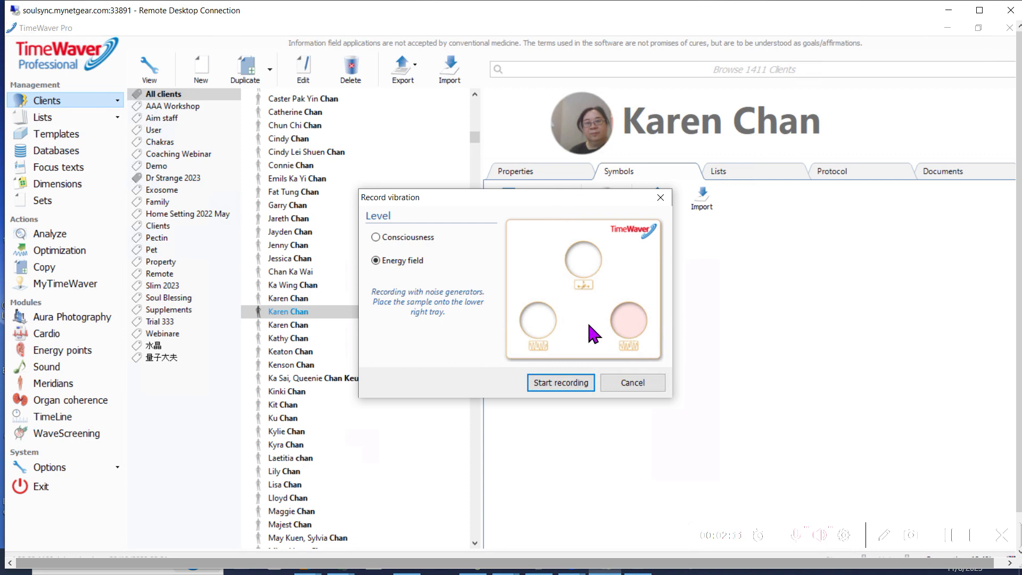
left_click(563, 382)
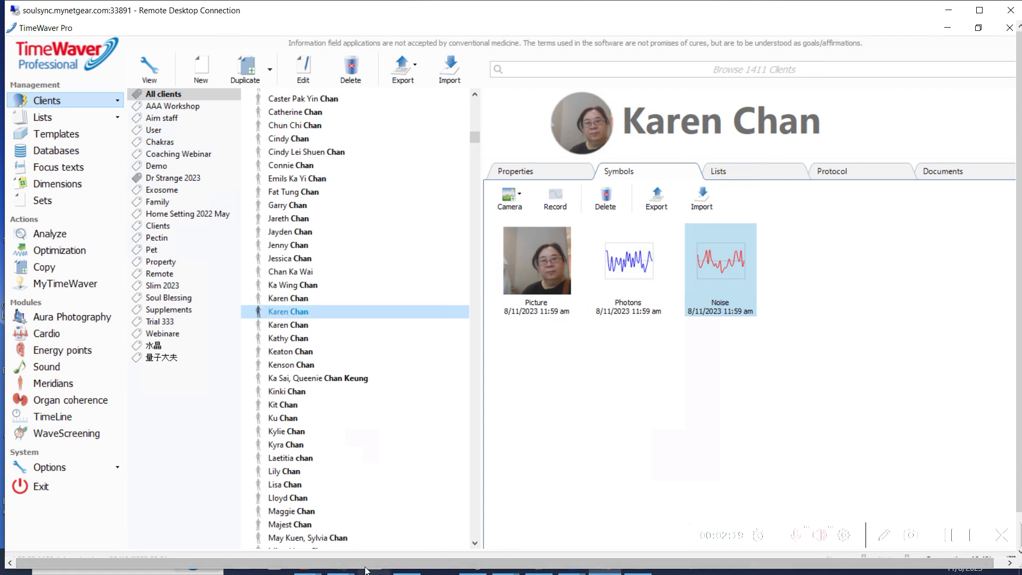
Make the remote session full screen and start vibrating the list in the background
double_click(522, 18)
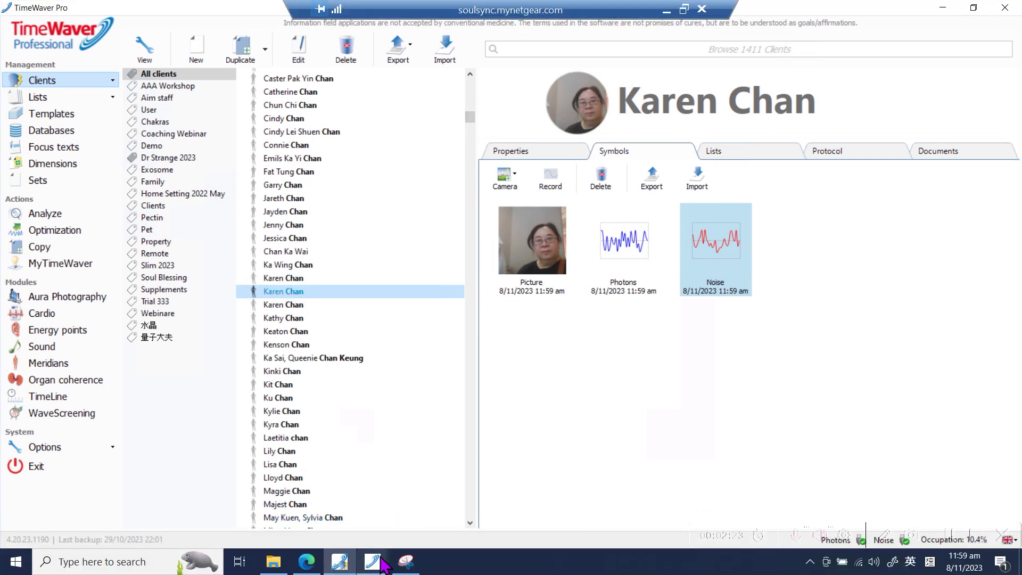
mouse_move(383, 565)
left_click(437, 506)
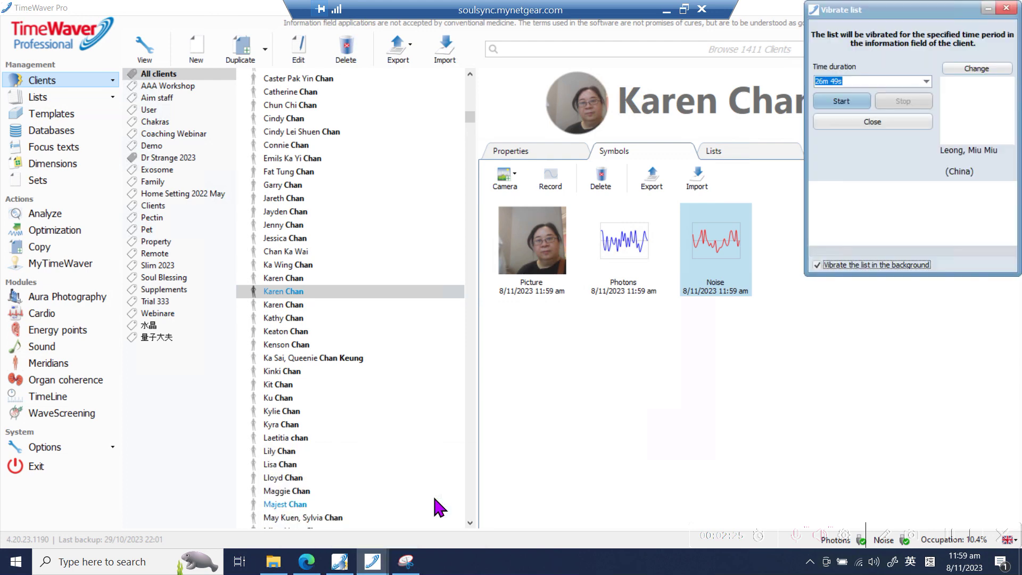
left_click(842, 102)
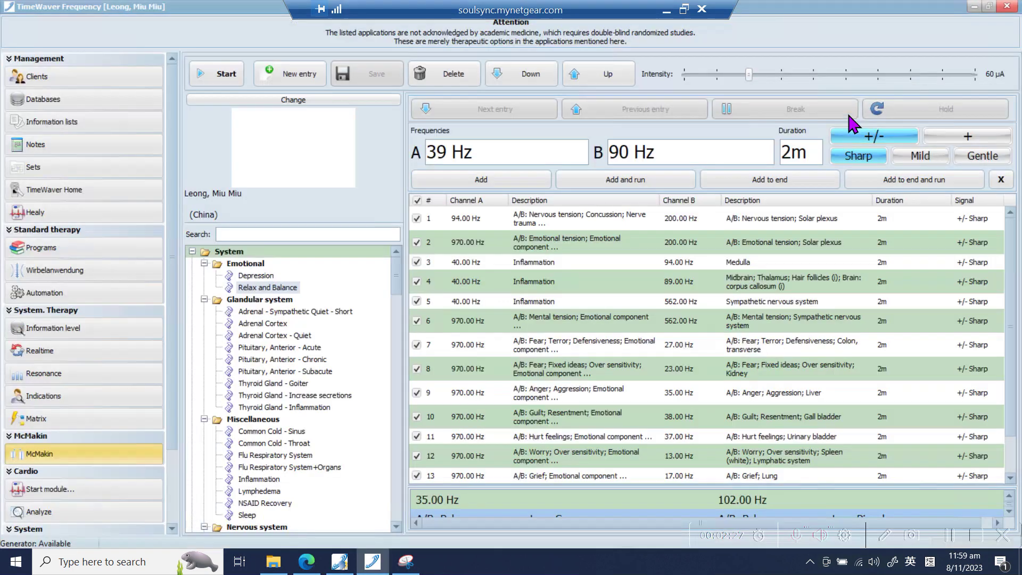
Switch the Clients list from the active client to All clients and select the Clients folder
left_click(151, 77)
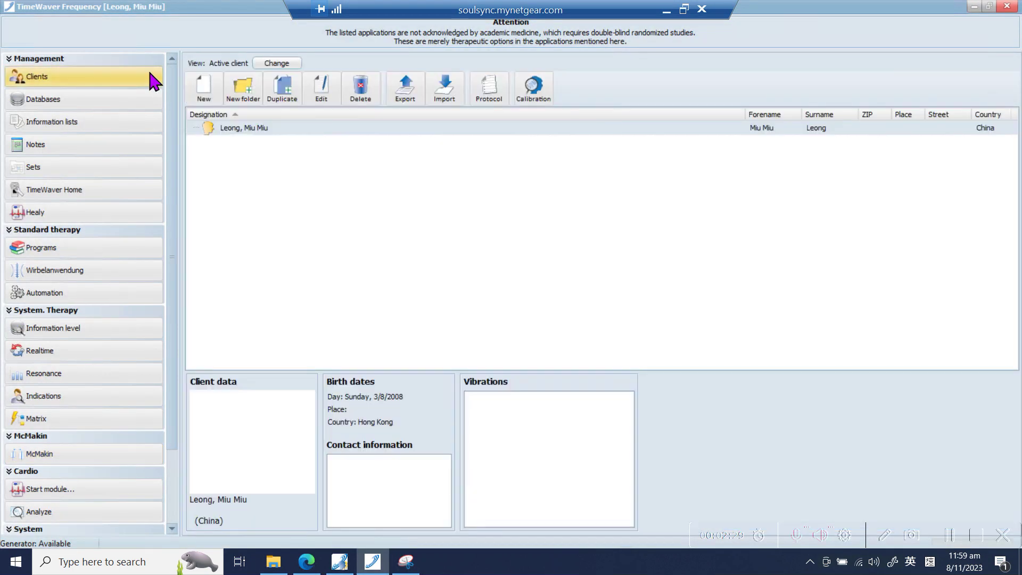
left_click(267, 66)
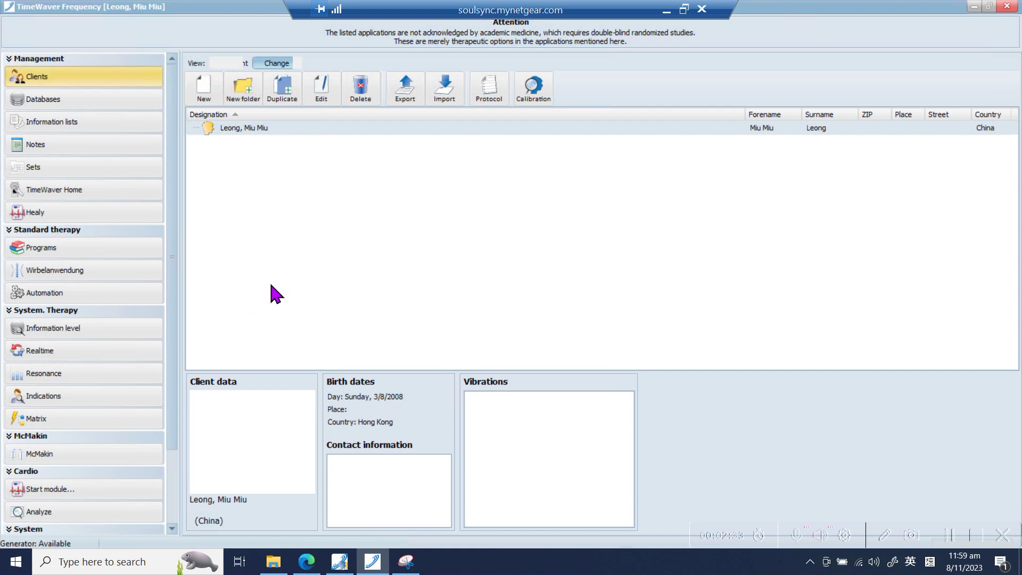
scroll(304, 179, "up", 20)
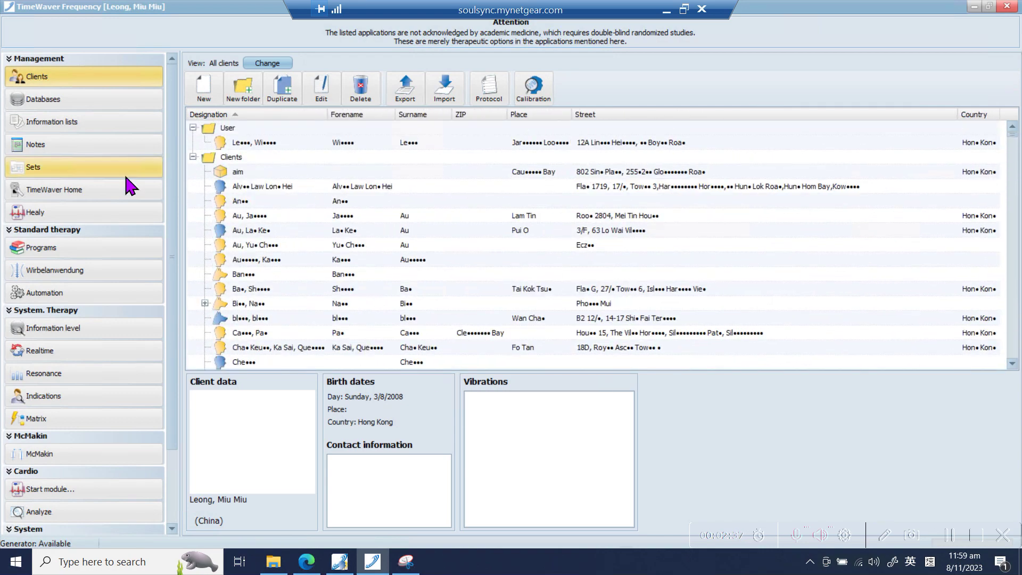
left_click(231, 157)
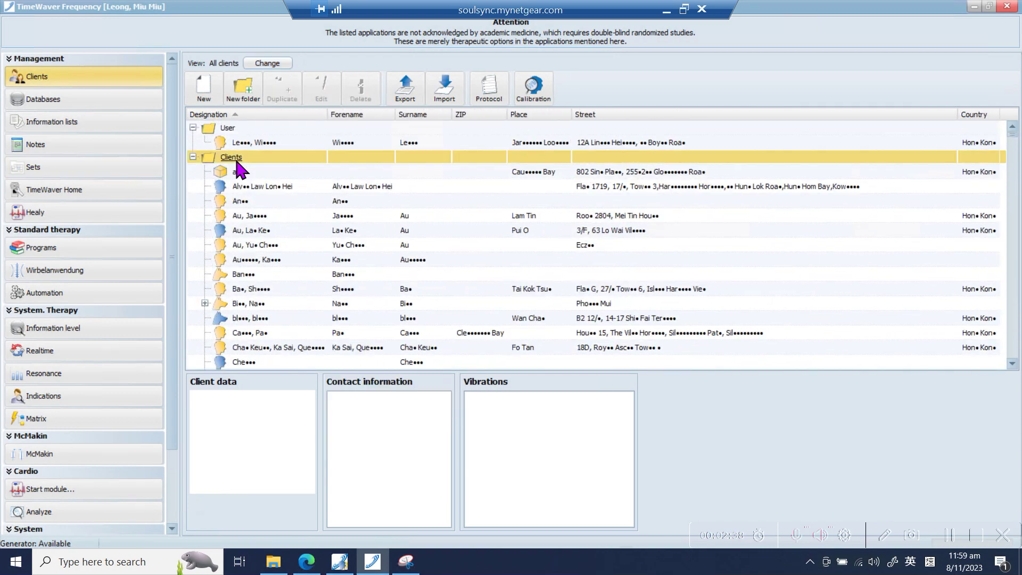
Add a client with her forename and surname, record an Energy vibration symbol, and save
left_click(204, 88)
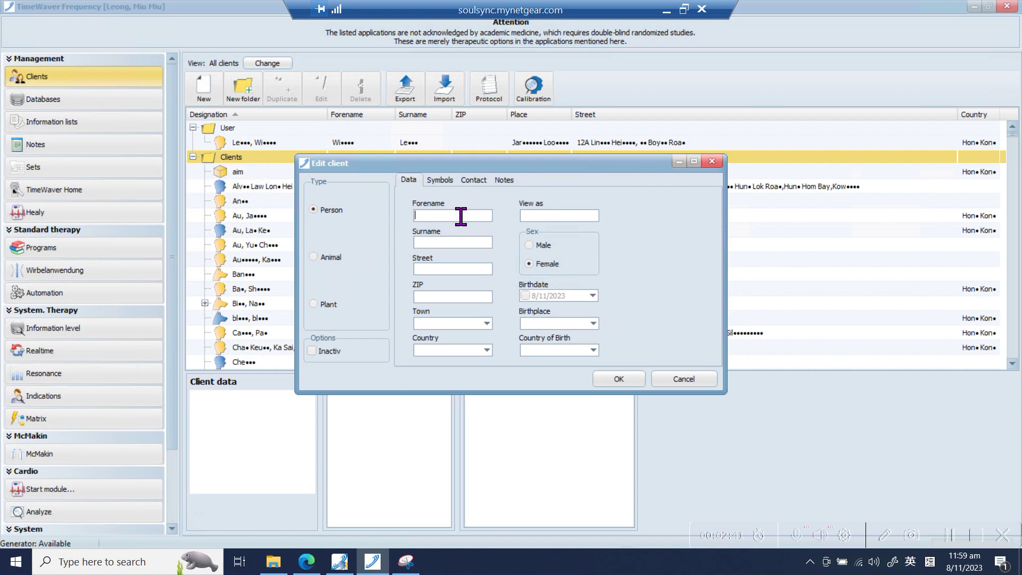
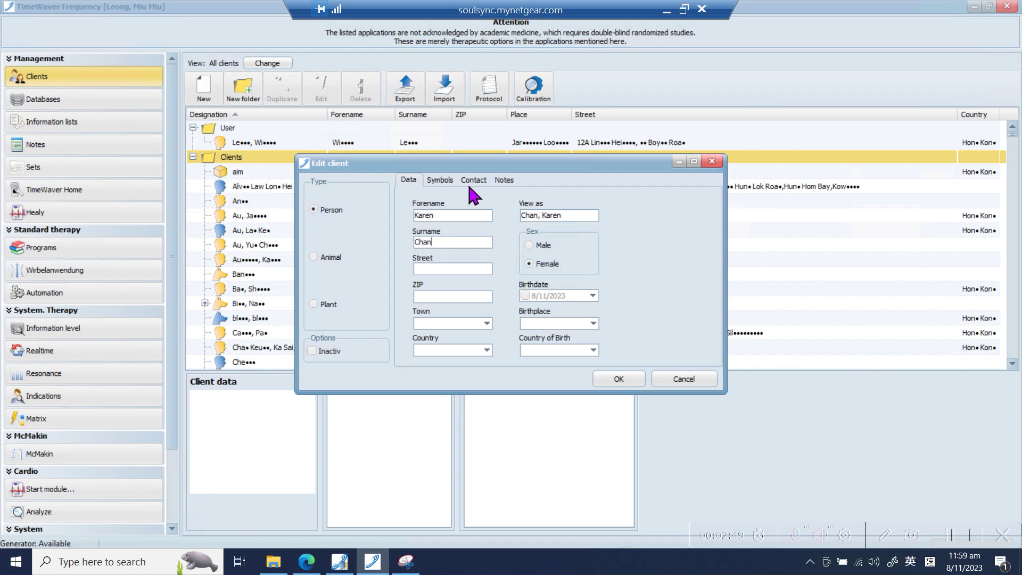
left_click(450, 179)
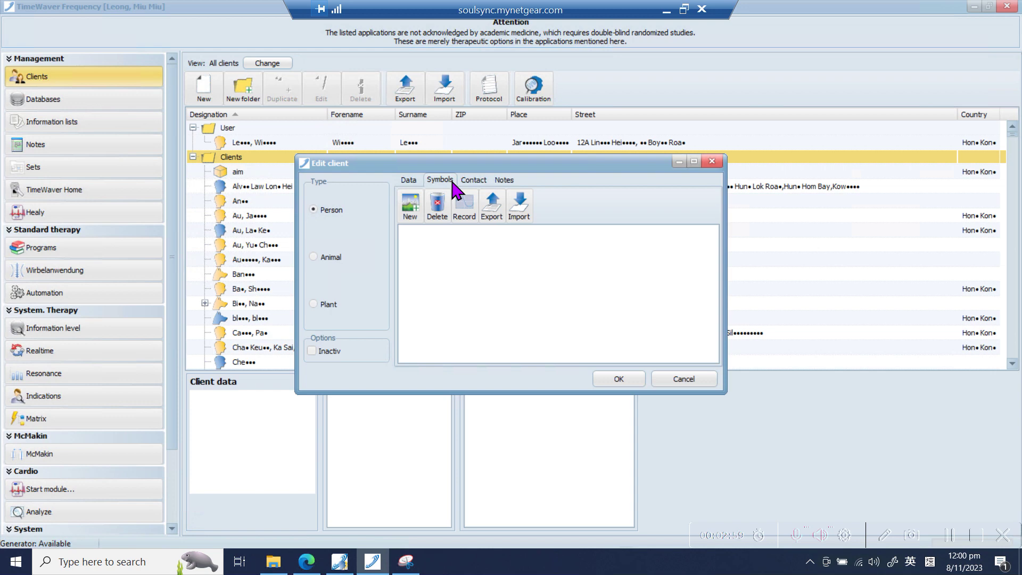
left_click(464, 214)
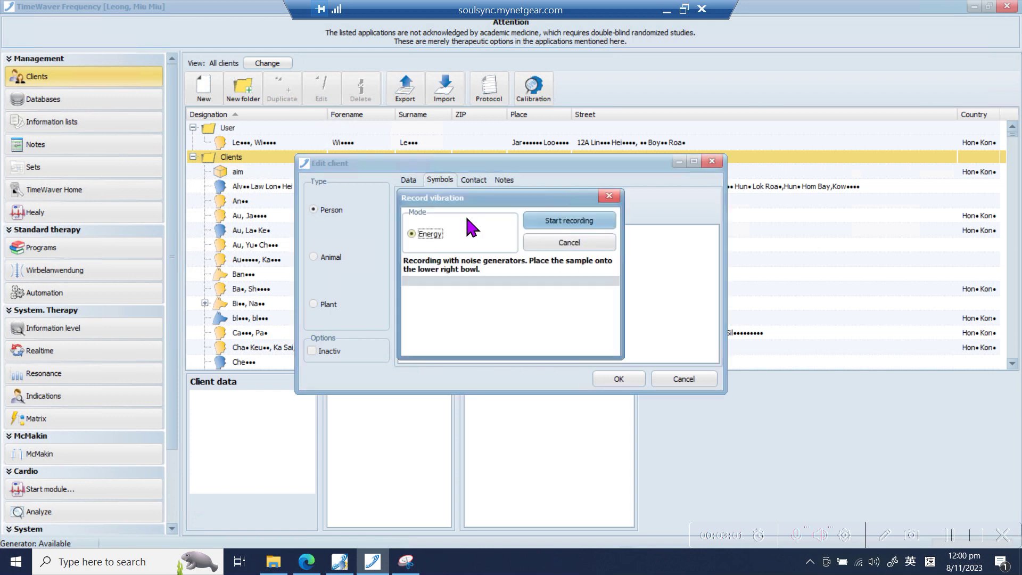
left_click(567, 222)
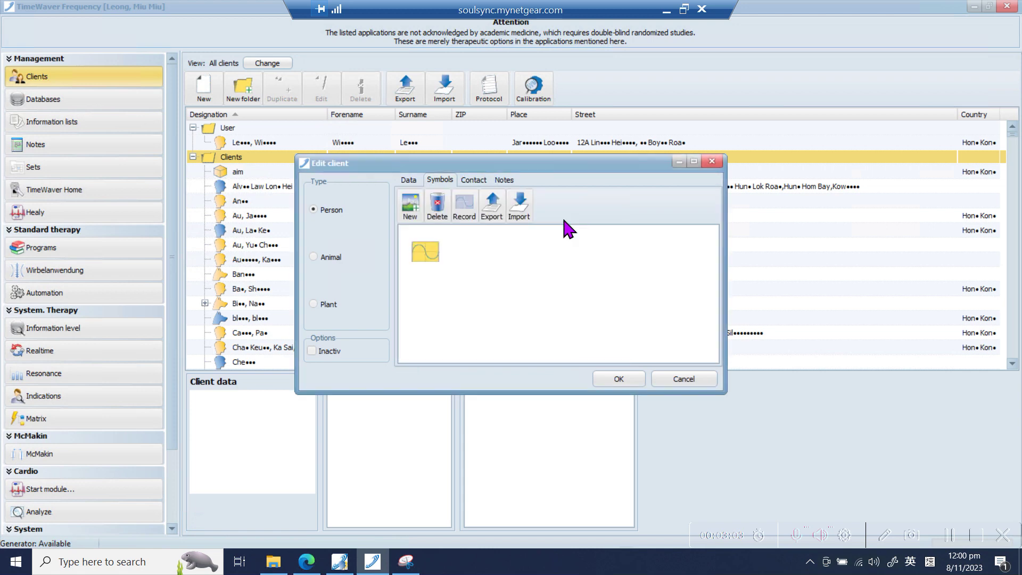
left_click(611, 378)
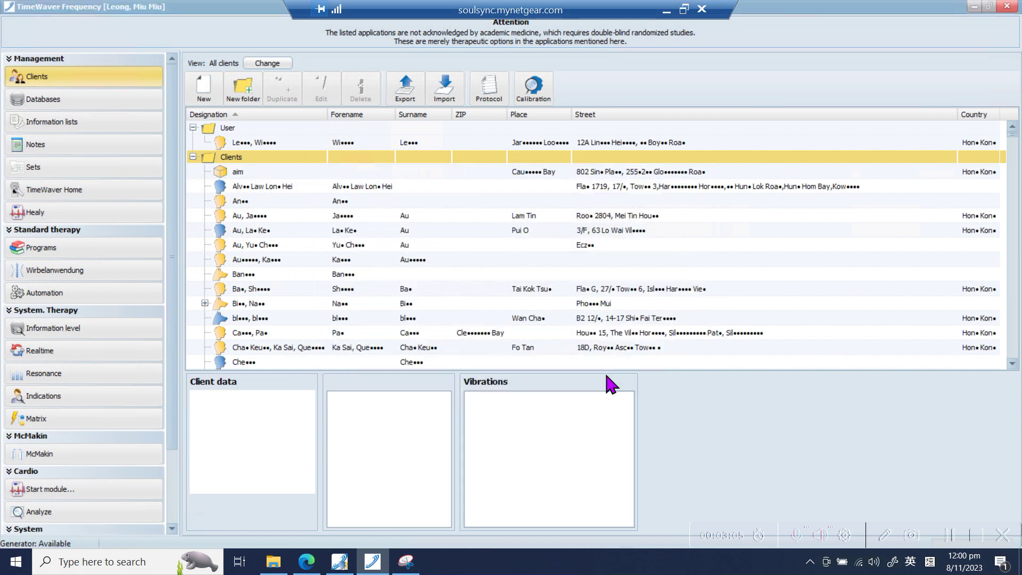